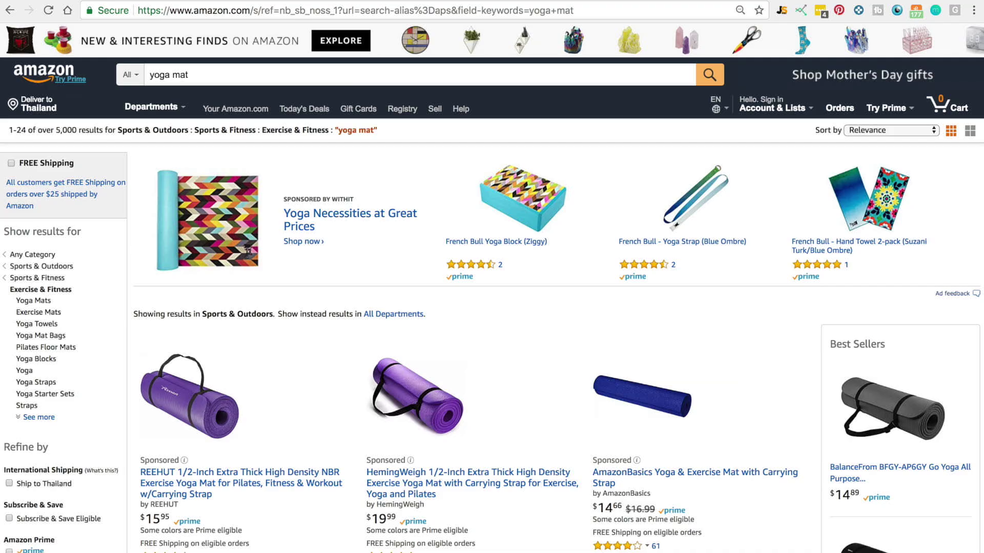
- Keep the United States marketplace, select all categories, then untick Grocery & Gourmet Food and Clothing, Shoes & Jewelry
scroll(492, 287, "down", 5)
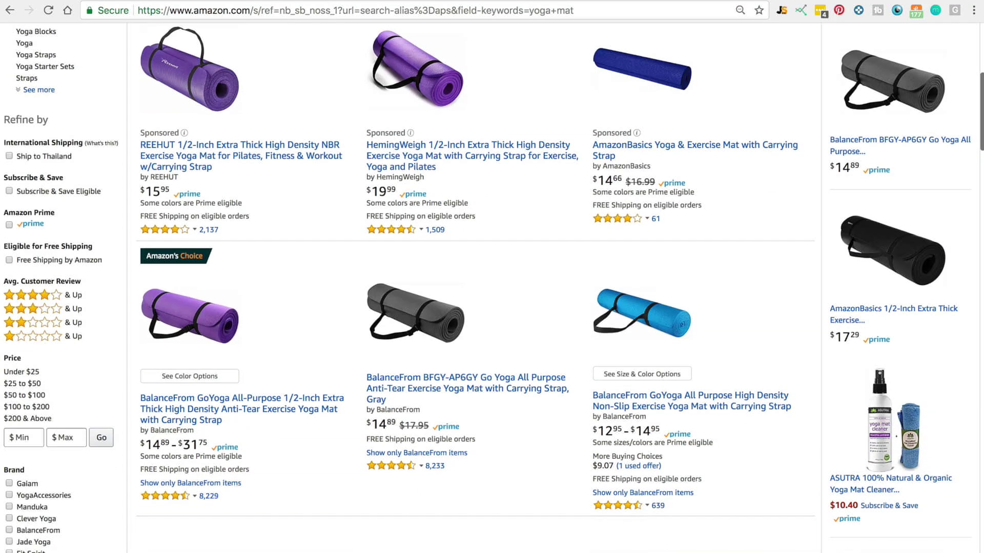
scroll(492, 287, "down", 5)
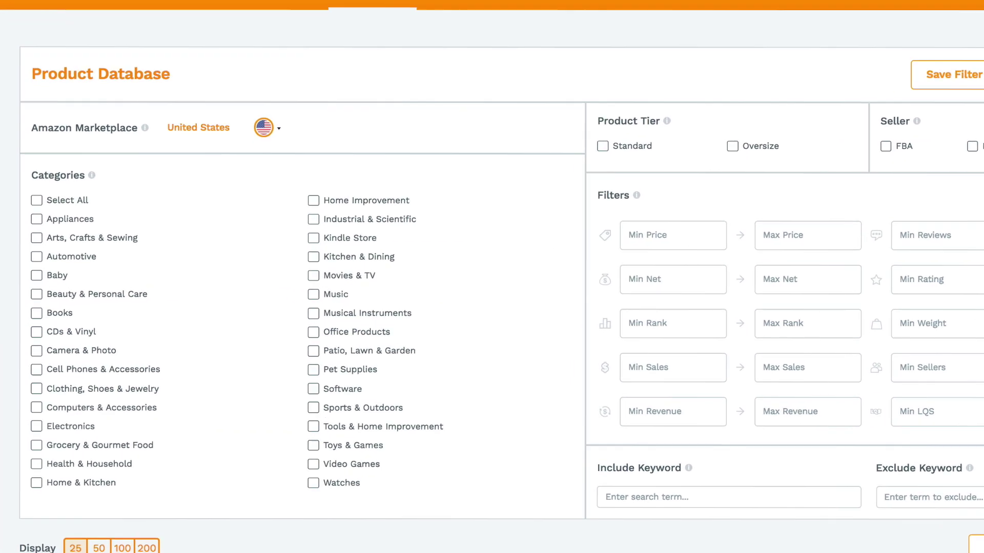
left_click(279, 129)
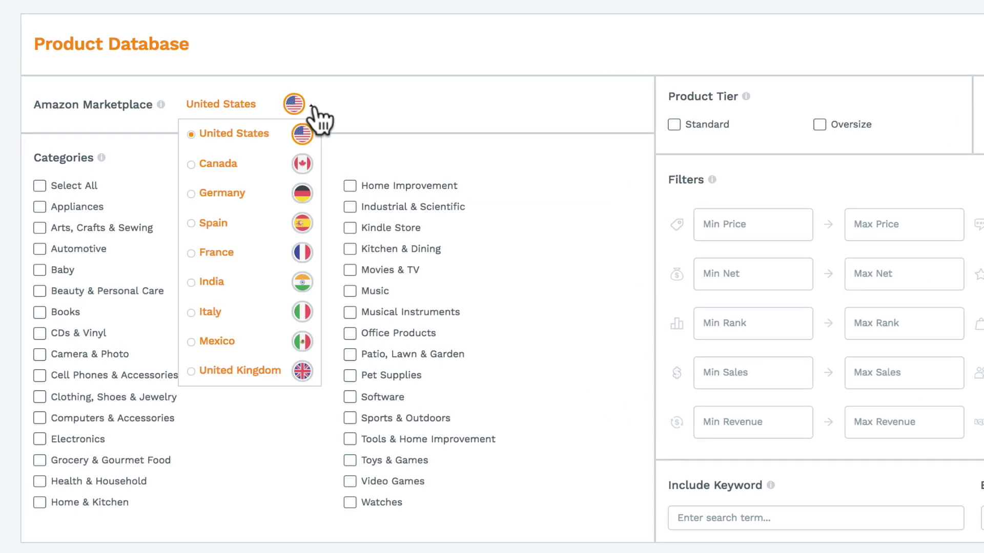
left_click(313, 107)
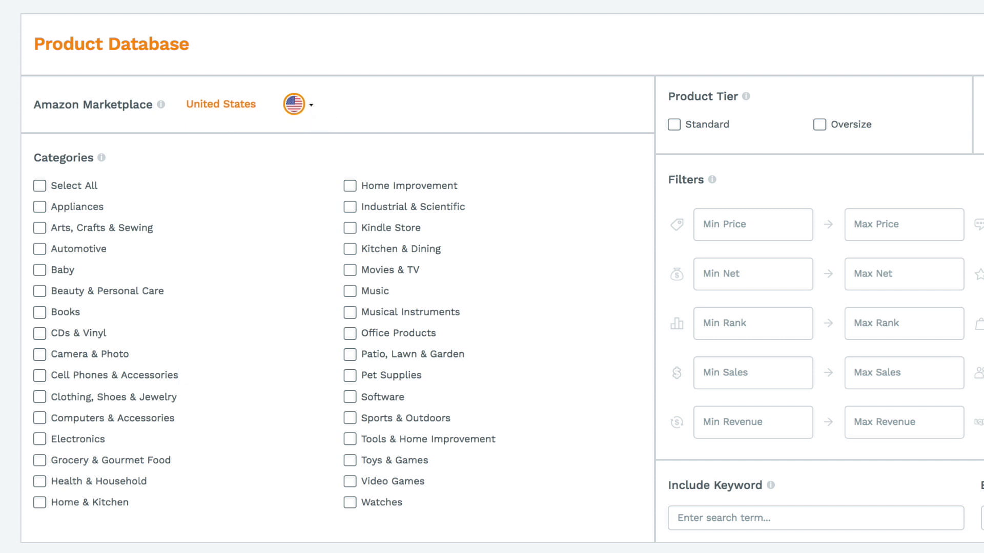
left_click(40, 186)
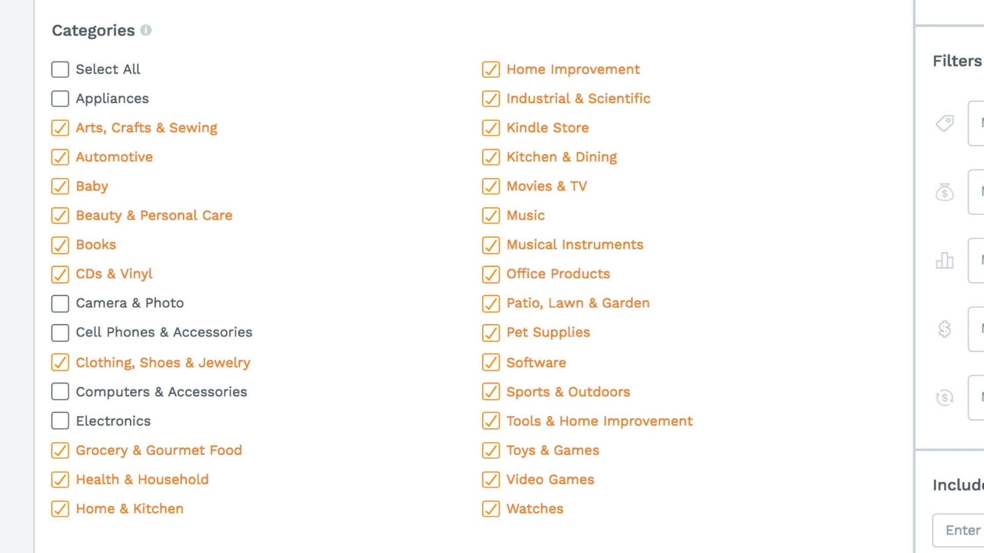
left_click(59, 450)
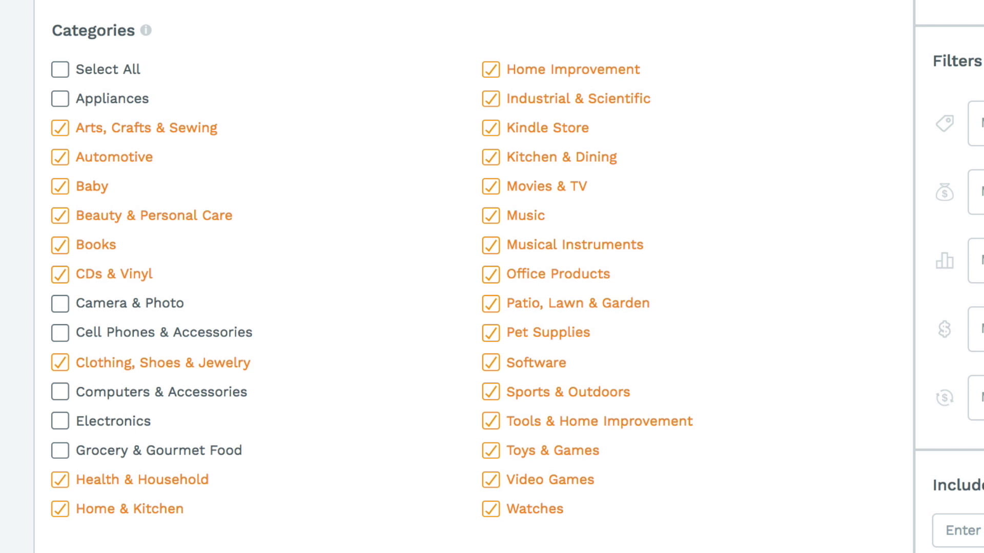
left_click(60, 362)
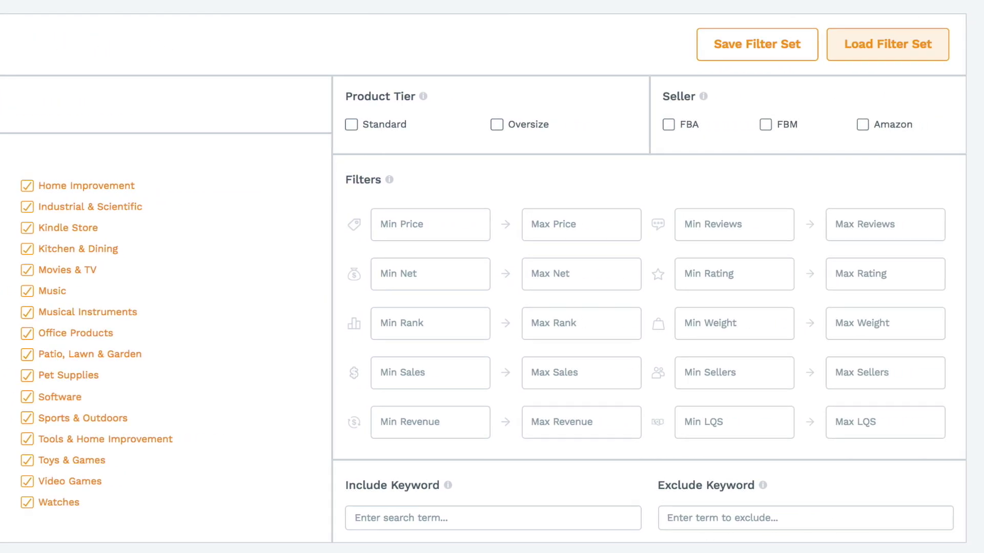
- Tick the Standard product tier and the FBA, FBM and Amazon seller types
left_click(351, 124)
left_click(668, 124)
left_click(766, 124)
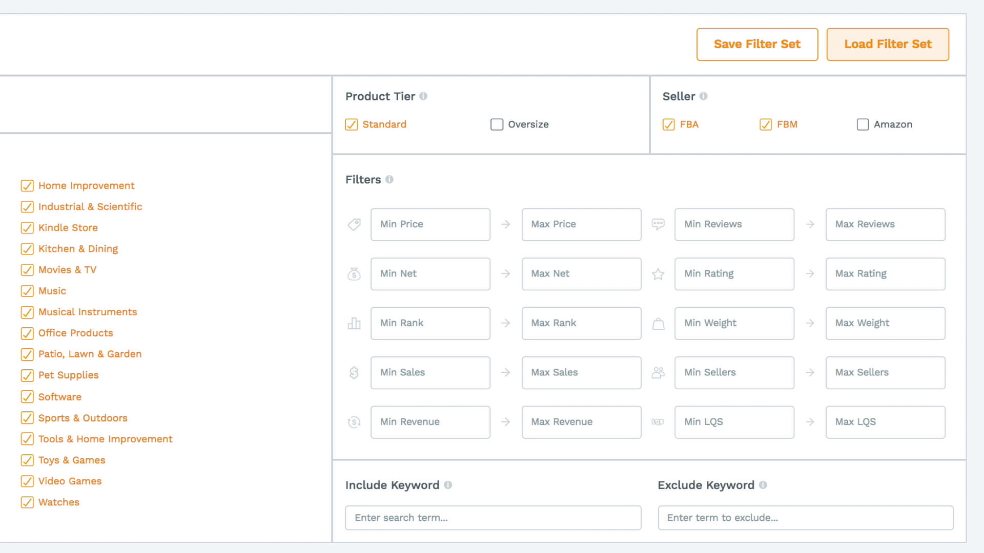
left_click(863, 124)
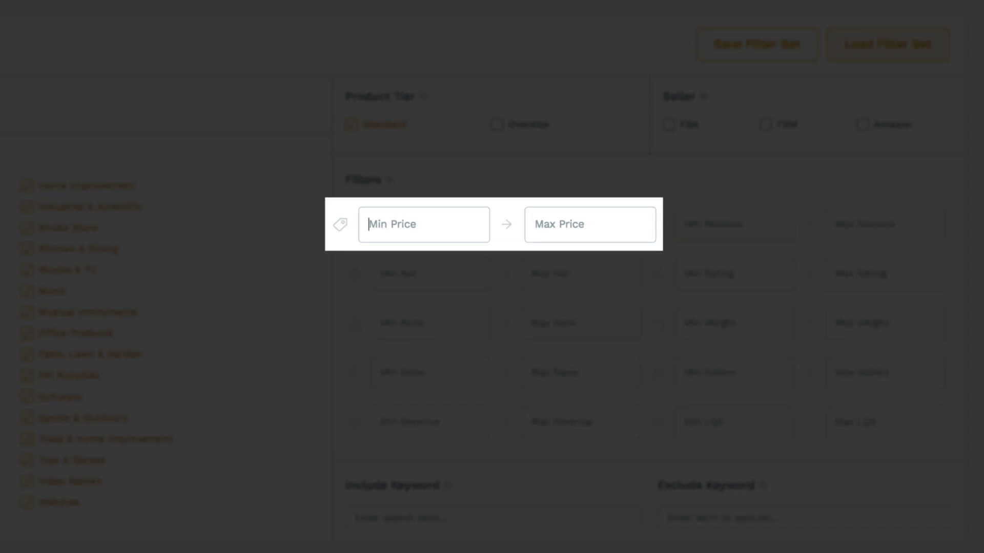
- Enter 15 as the minimum price and 10 as the minimum net
type("15")
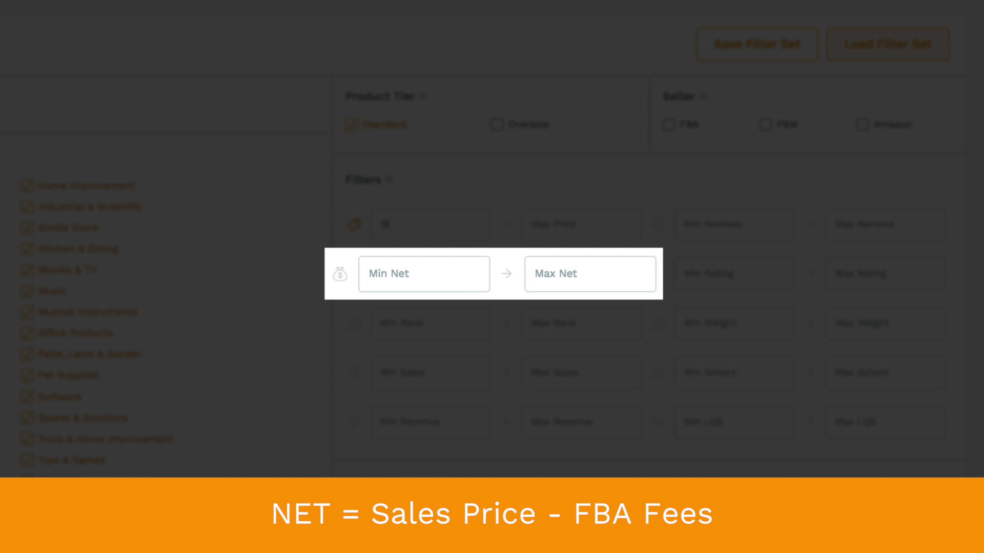
type("10")
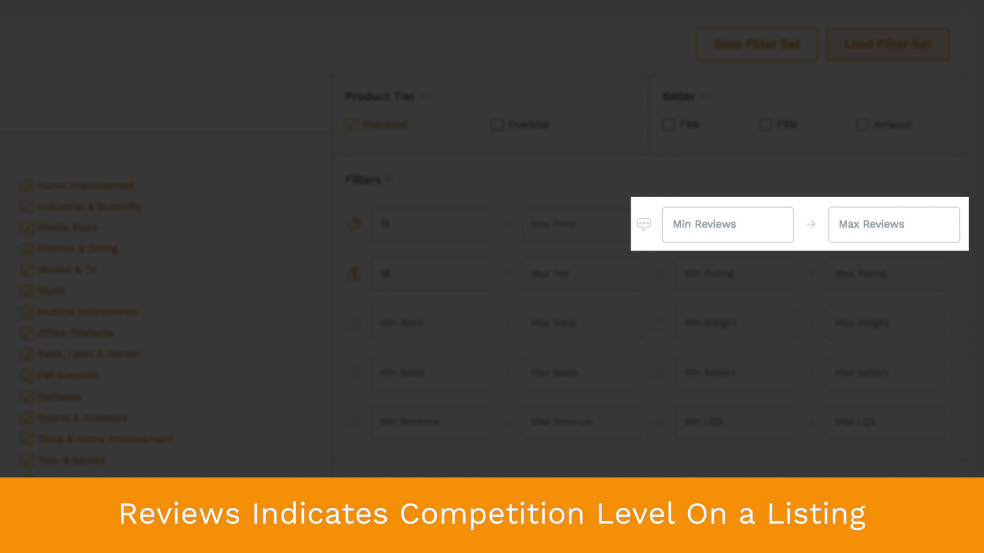
- Set max reviews 100, max rating 3, max LQS 30, min sales 300 and min revenue 5000
type("100")
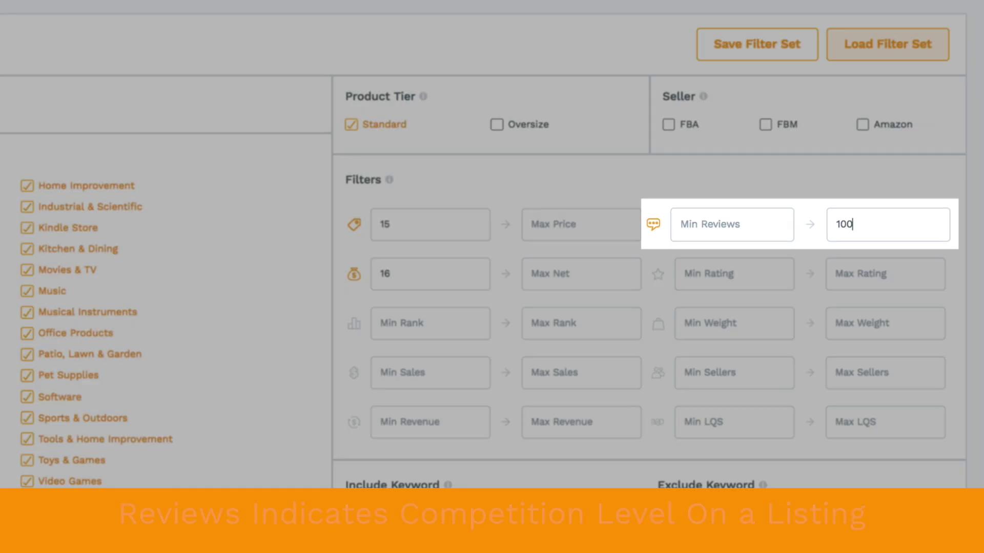
left_click(851, 274)
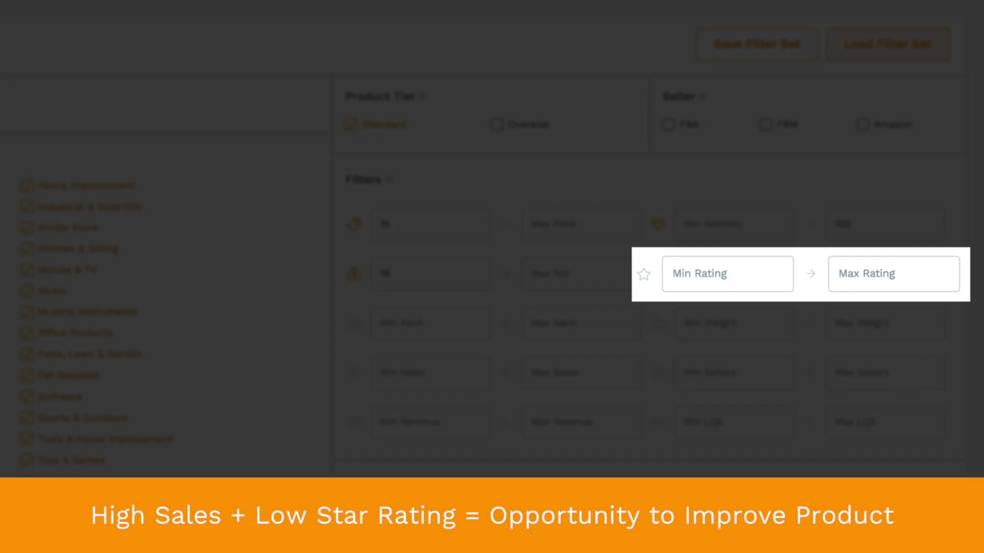
type("3")
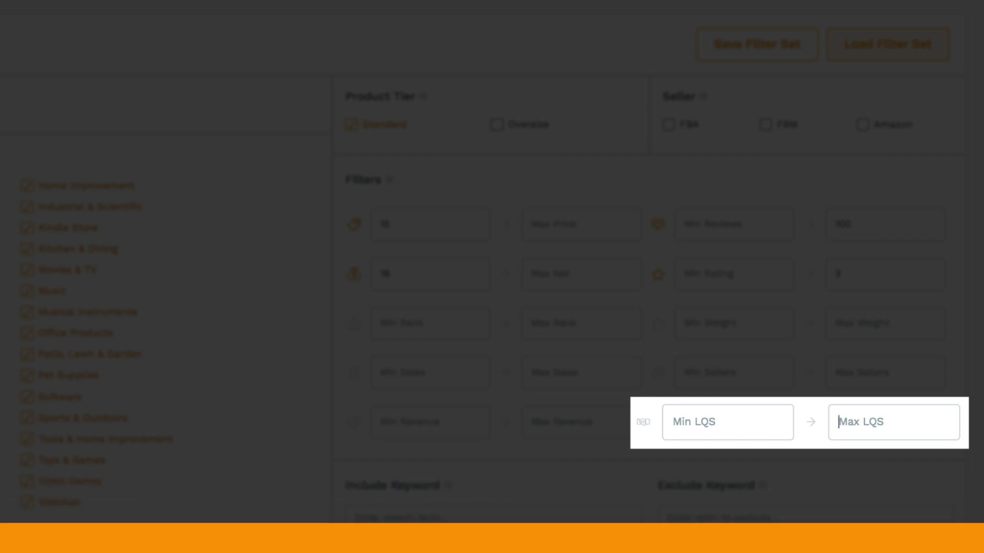
type("30")
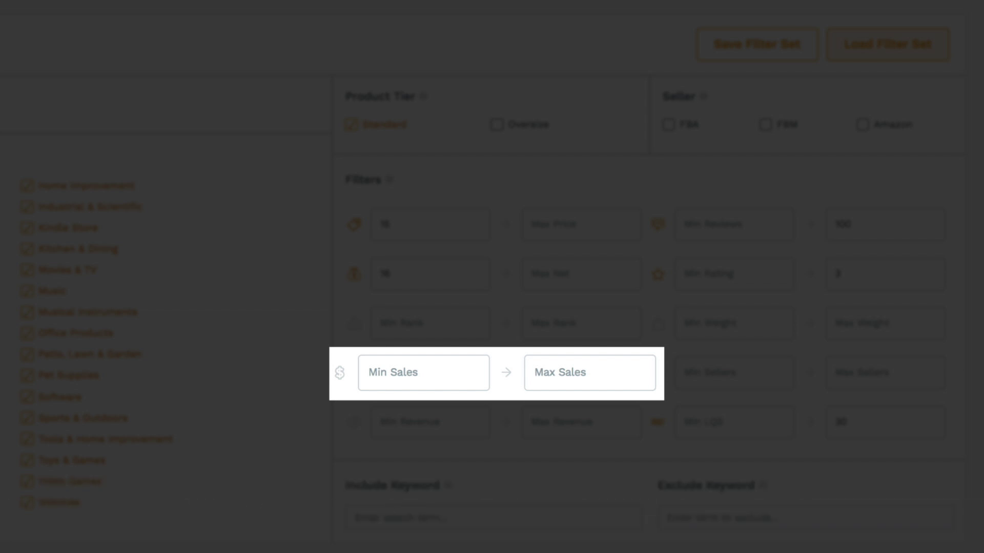
type("300")
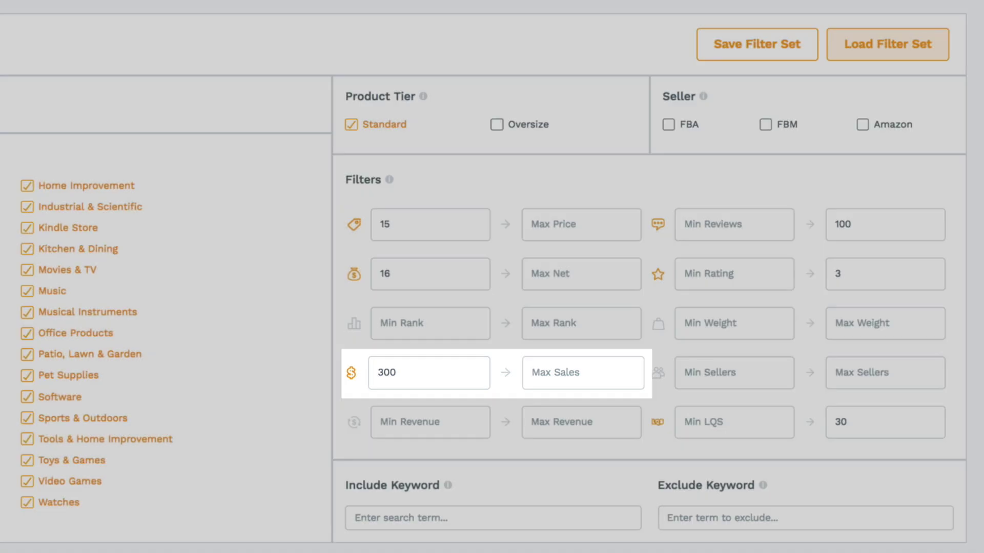
left_click(405, 422)
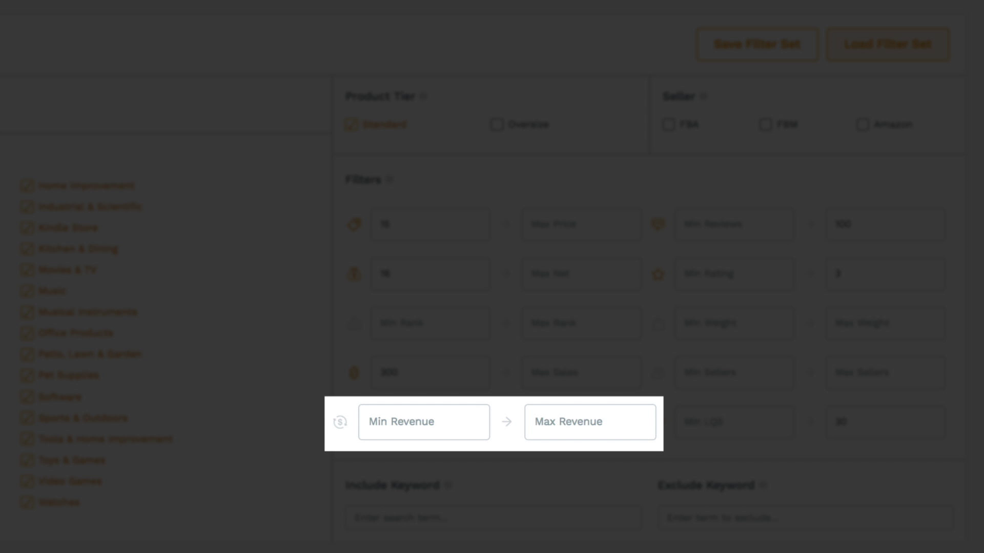
type("5000")
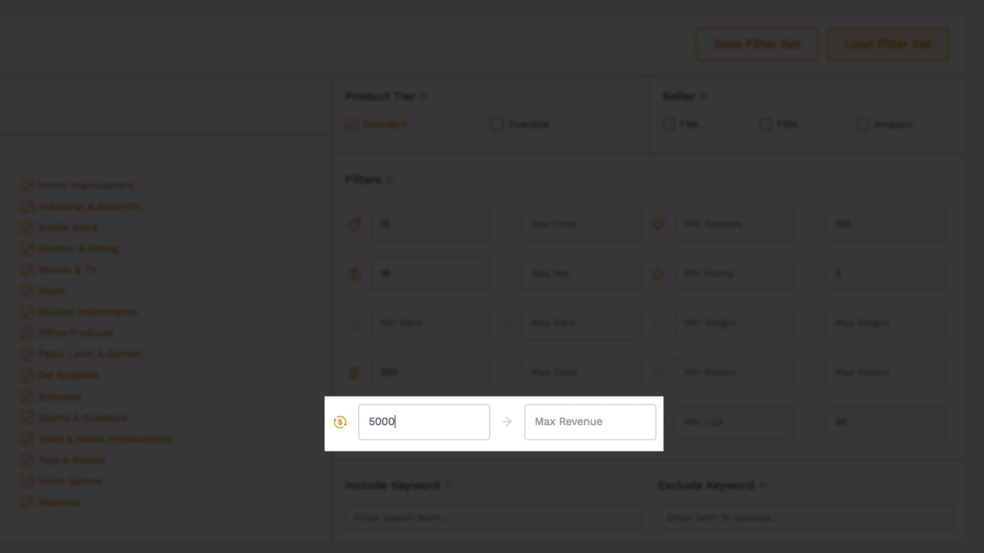
- Clear the minimum revenue, then enter 'yoga mats for women' as include keyword and trim it to 'yoga'
key("BackSpace")
key("BackSpace")
key("BackSpace")
key("BackSpace")
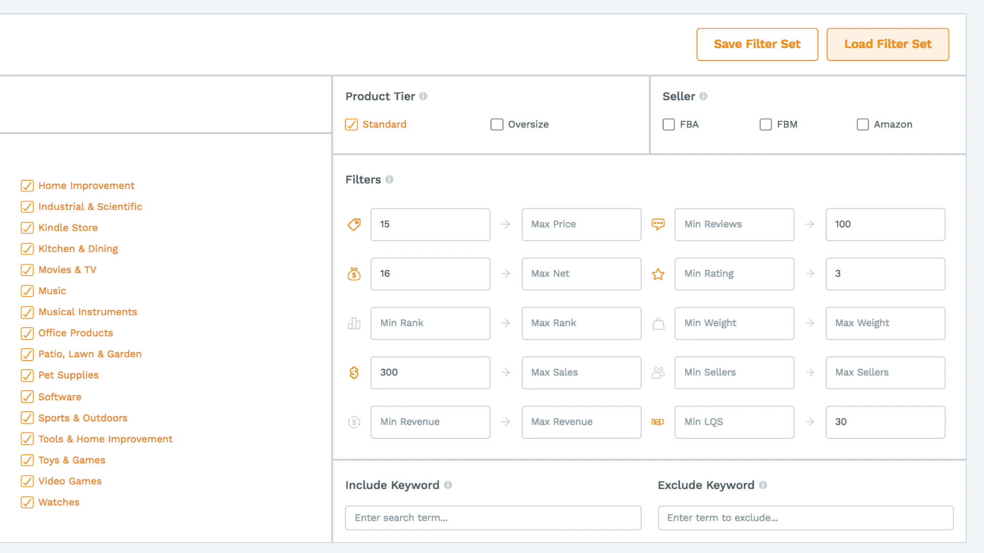
left_click(359, 518)
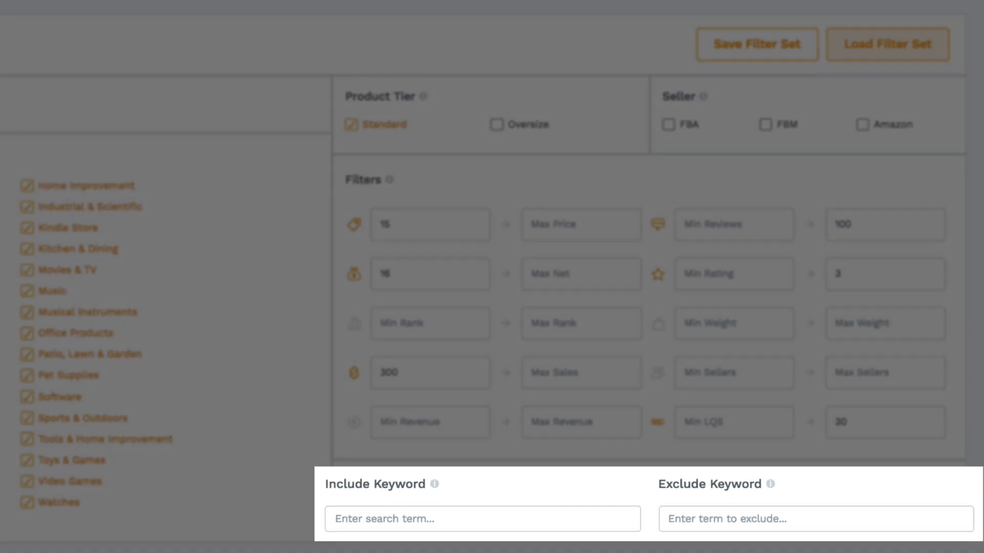
type("yoga")
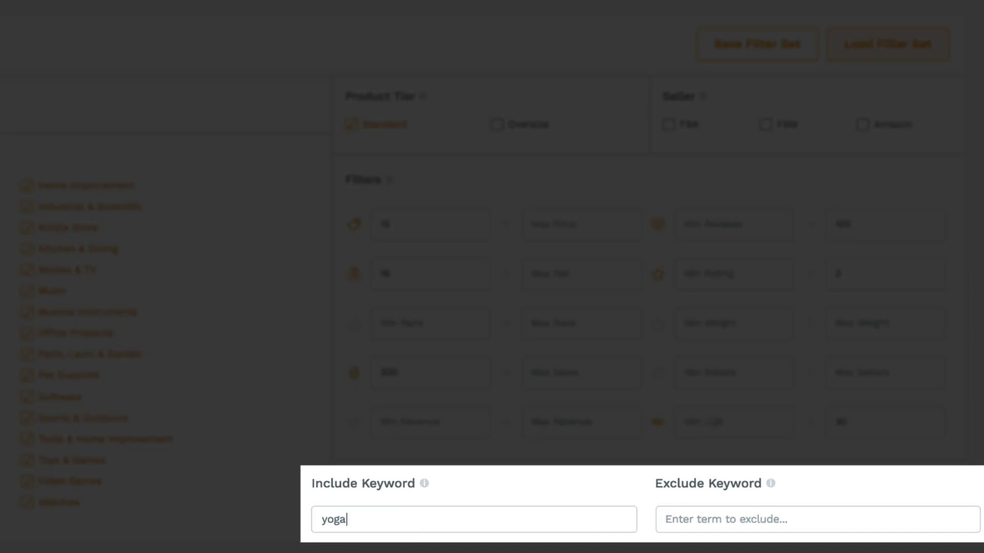
type(" mats for women")
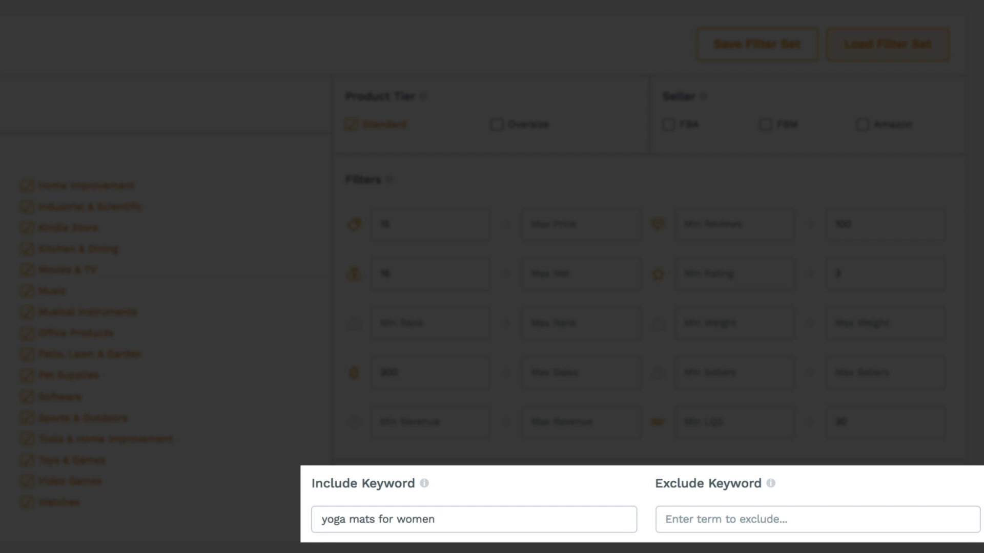
key("ctrl+shift+Left")
key("ctrl+shift+Left")
key("ctrl+shift+Left")
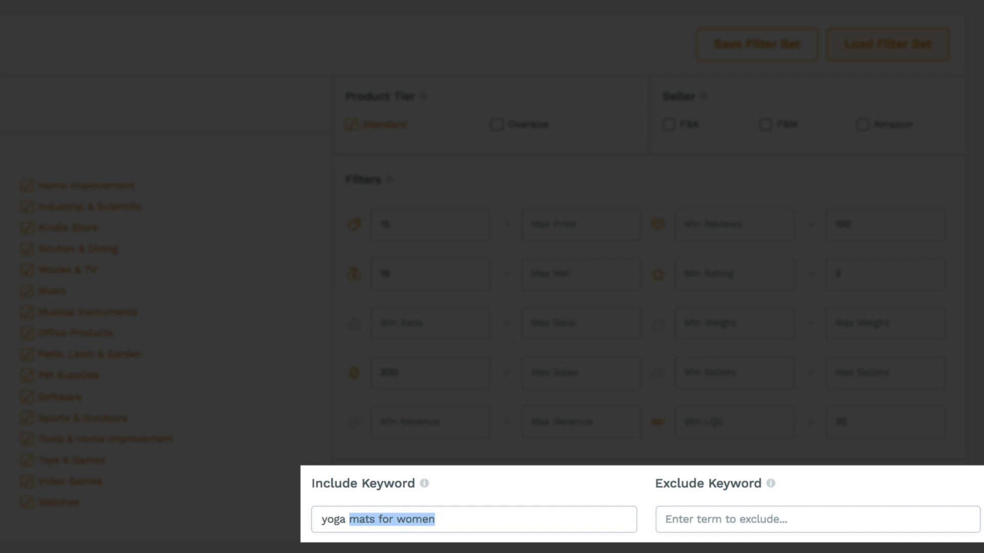
key("BackSpace")
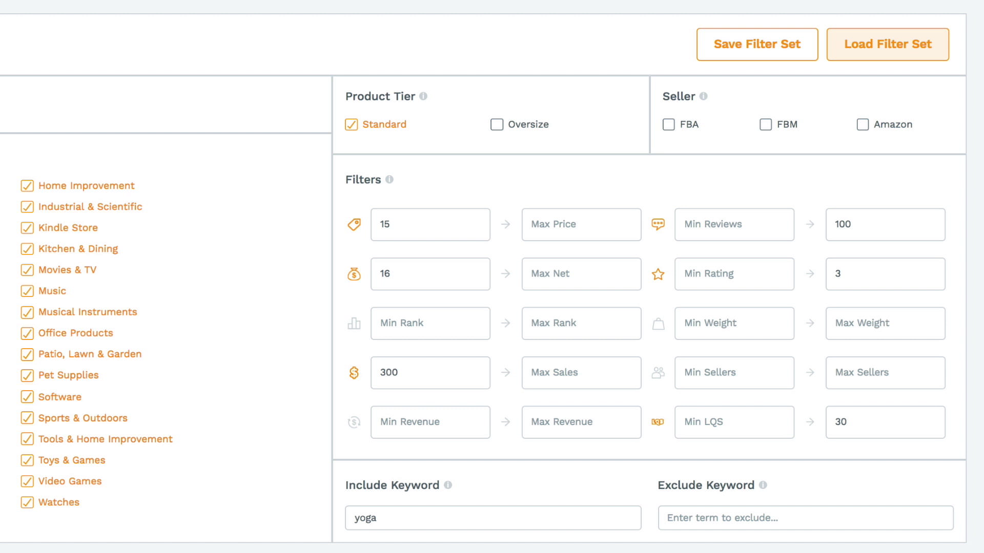
- Save the filters as the preset 'High sales, low reviews' and bring up the saved presets list
left_click(774, 50)
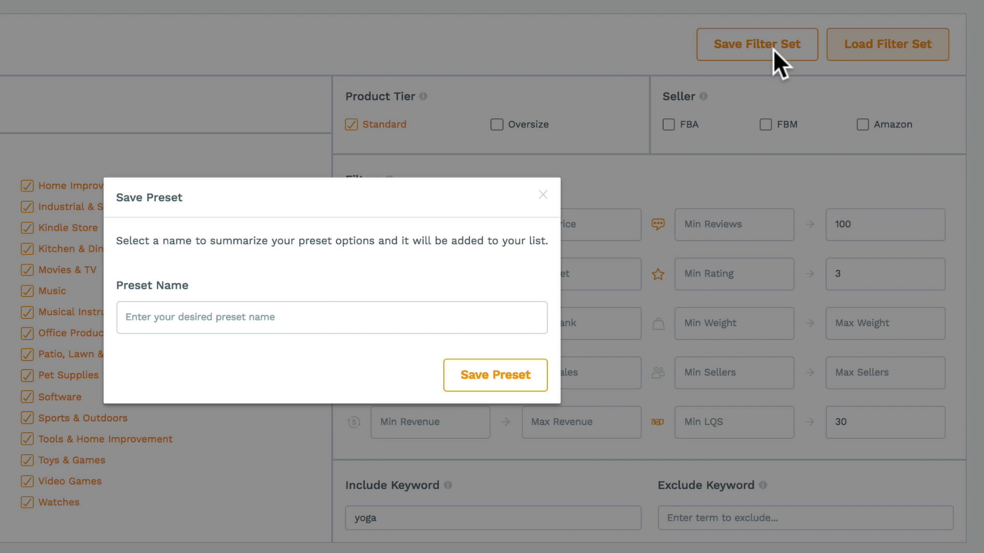
type("High sales, ")
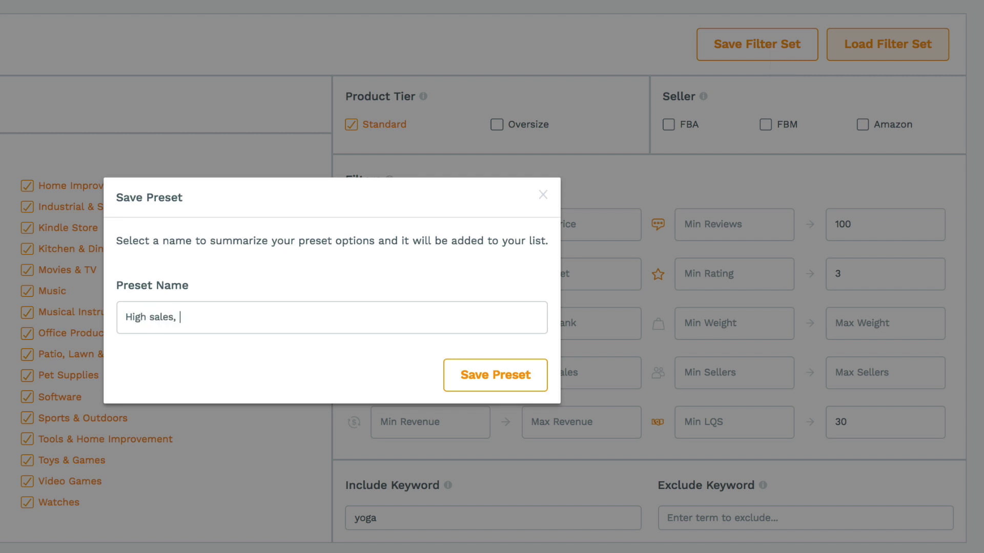
type("low reviews")
left_click(535, 385)
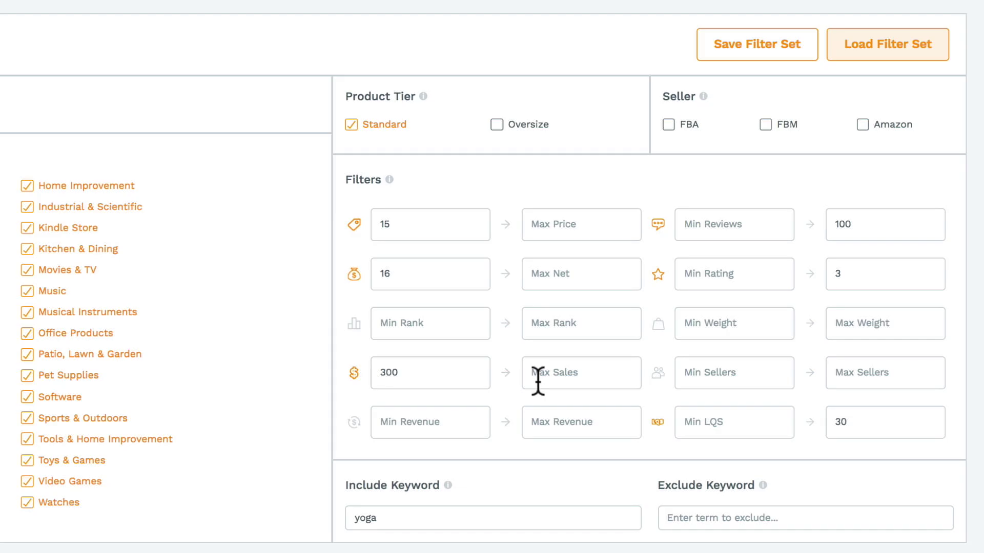
left_click(925, 49)
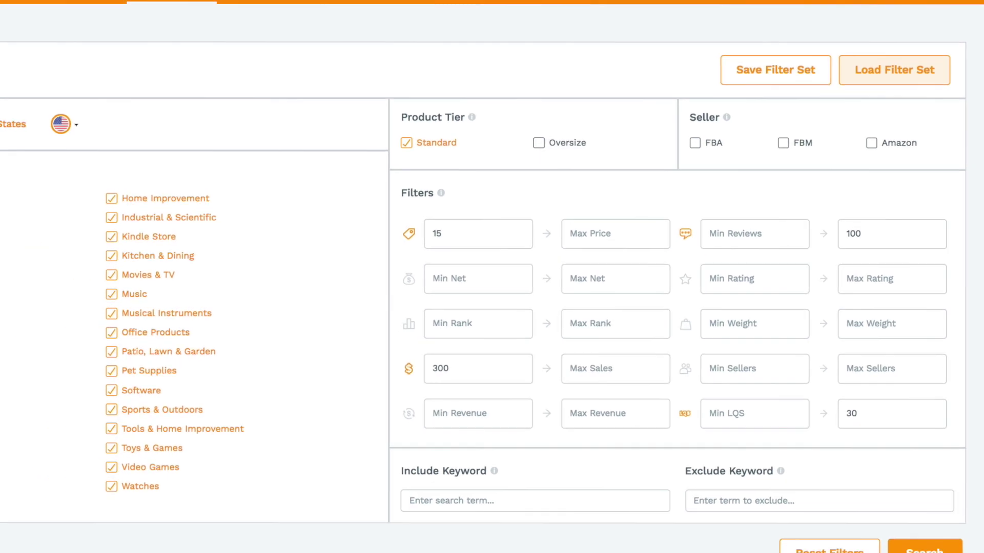
- Run the filtered search and sort the 8,489 results by Sales, highest first
left_click(930, 512)
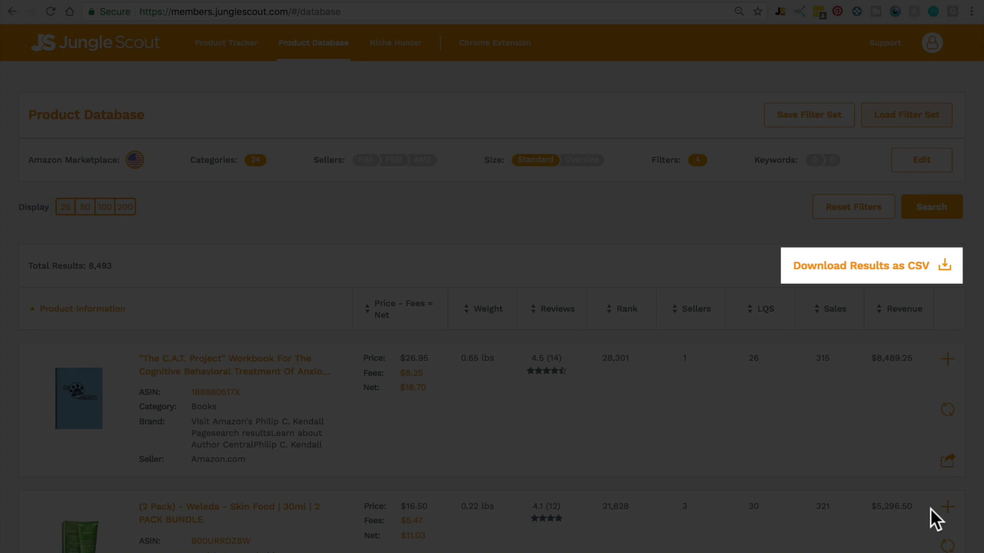
scroll(931, 509, "down", 5)
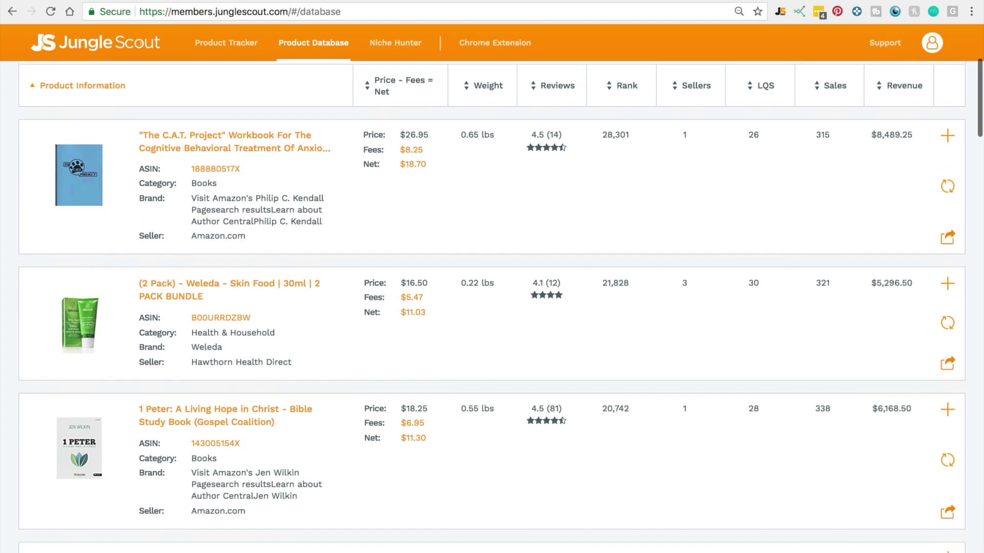
scroll(502, 306, "down", 6)
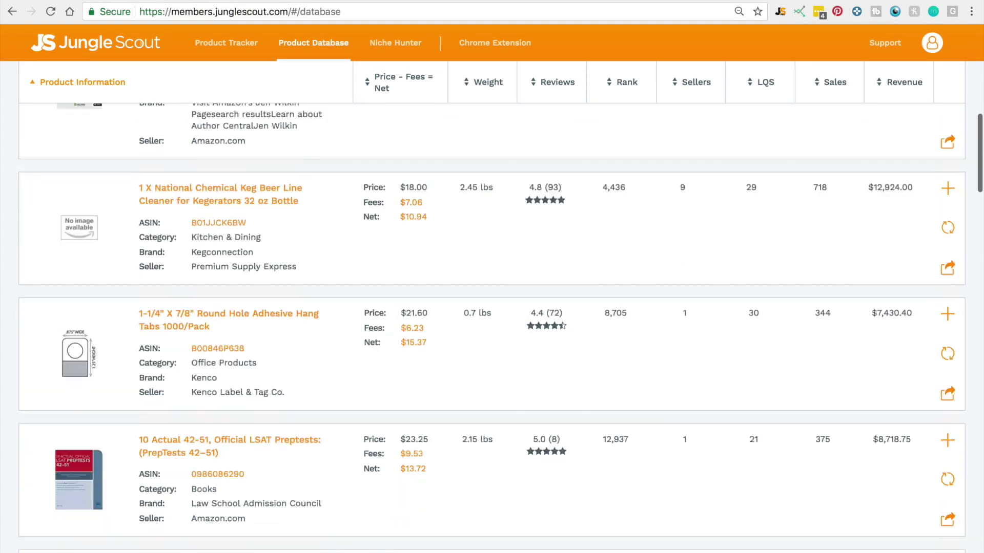
scroll(866, 445, "down", 8)
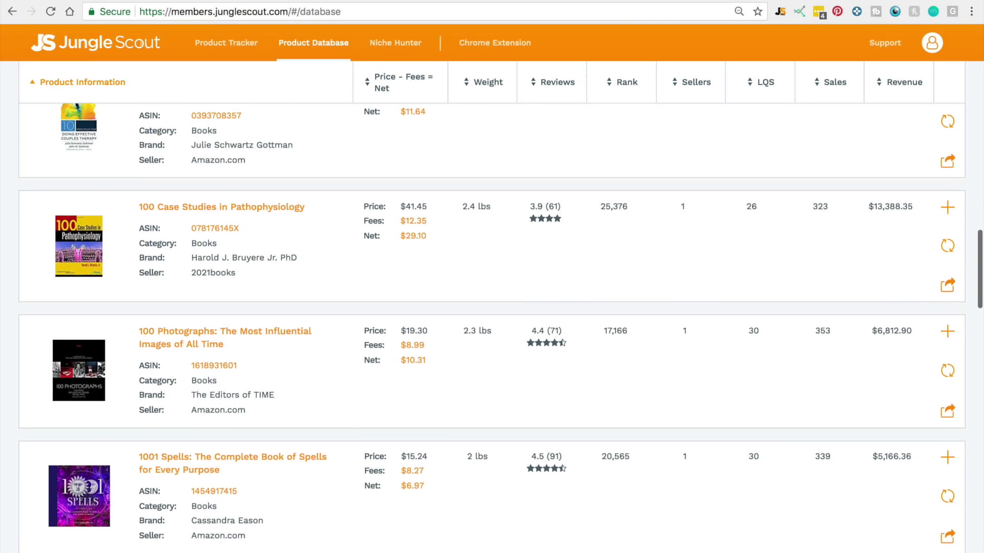
left_click(835, 86)
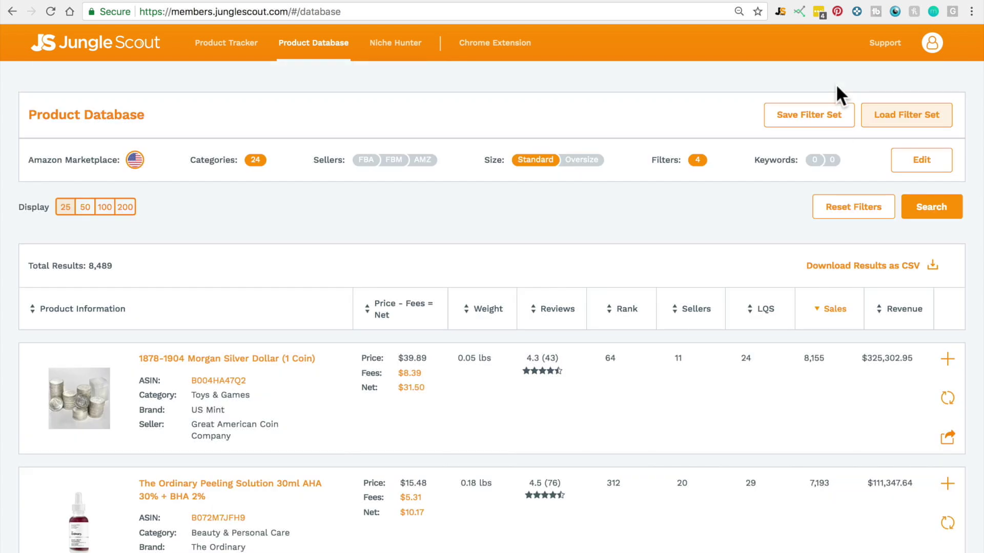
- Review the Etekcity scale's keyword cloud and $7.73 fee breakdown, then open its FBA profit calculator
left_click(257, 352)
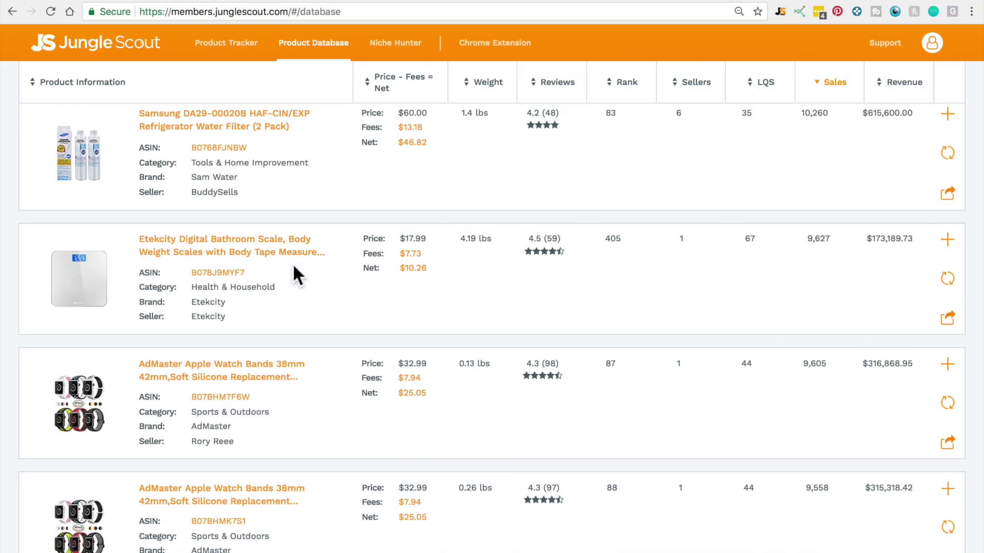
left_click(240, 272)
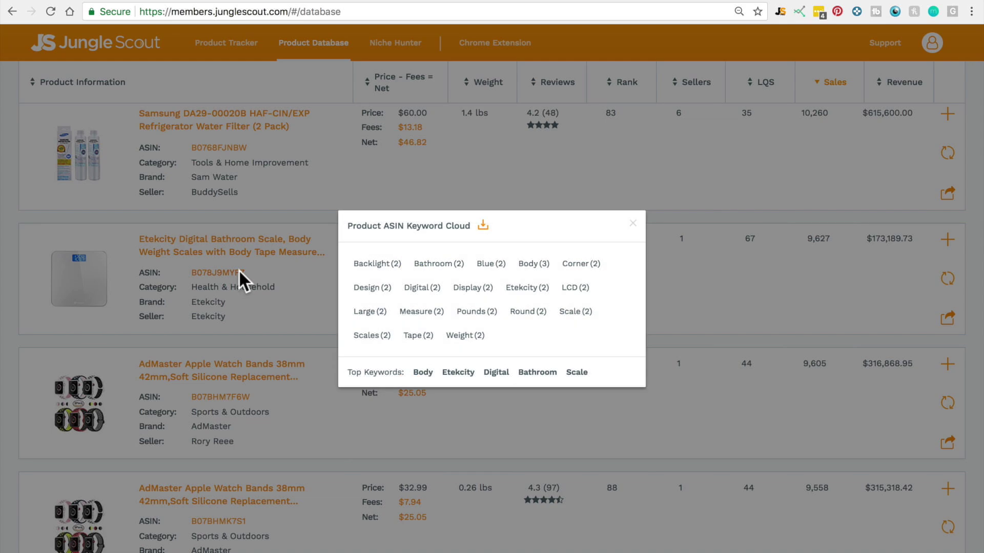
left_click(239, 270)
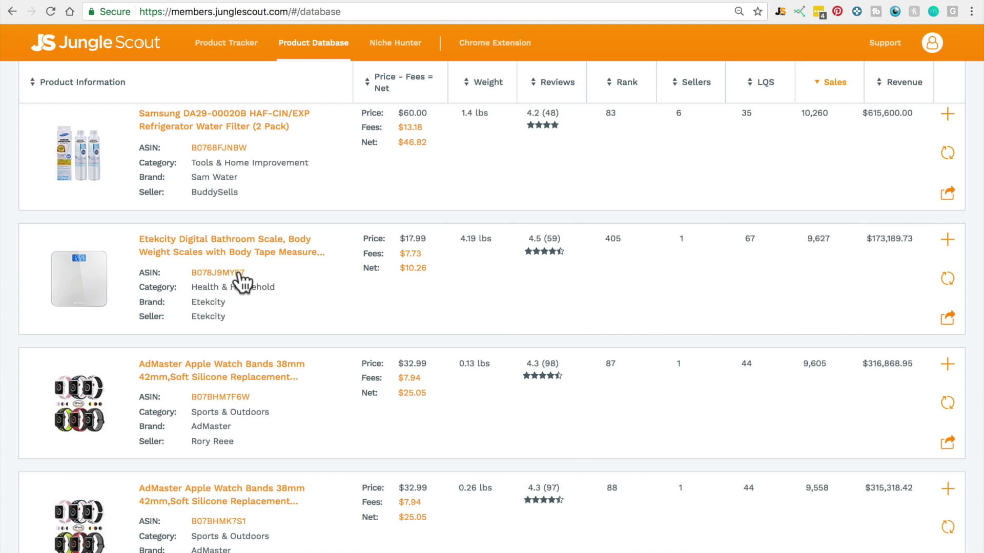
left_click(412, 254)
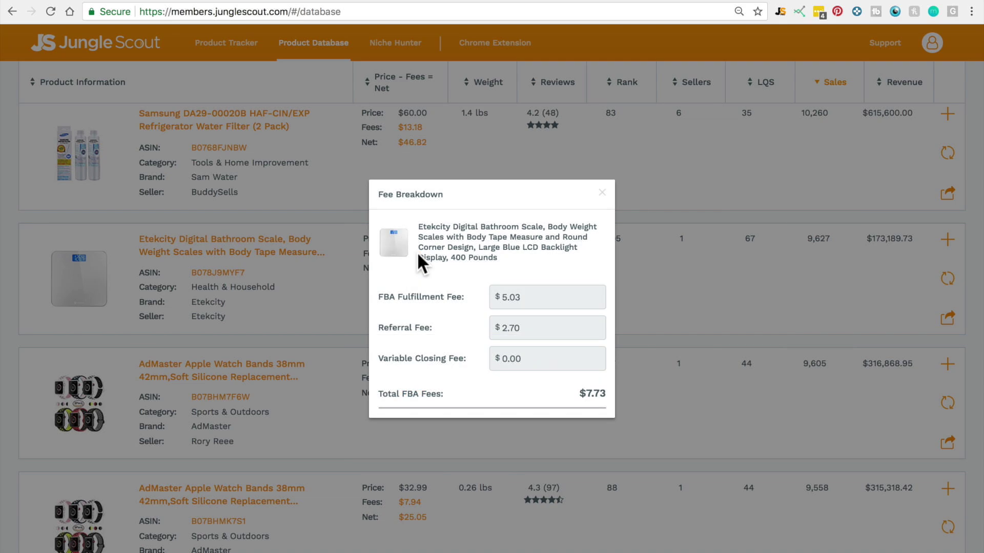
left_click(358, 276)
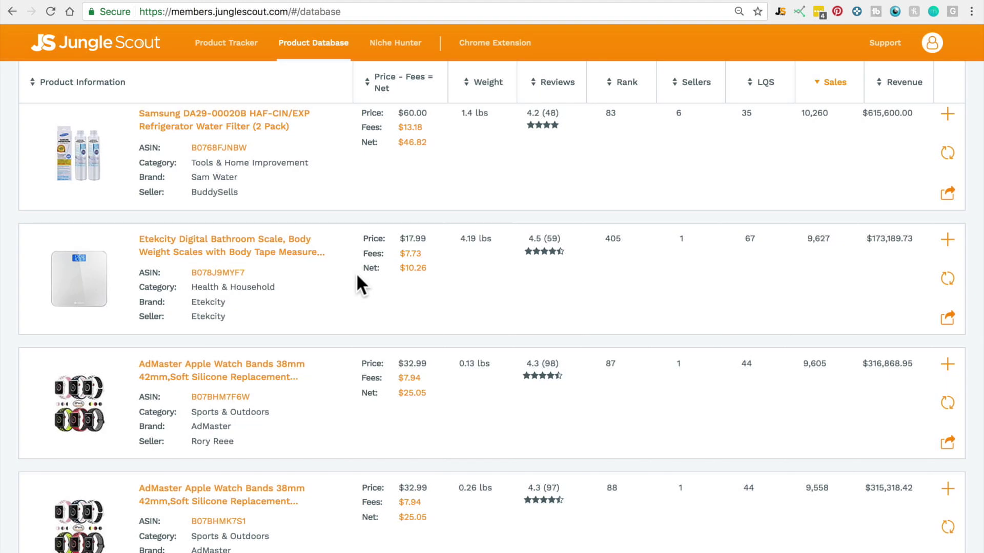
left_click(412, 270)
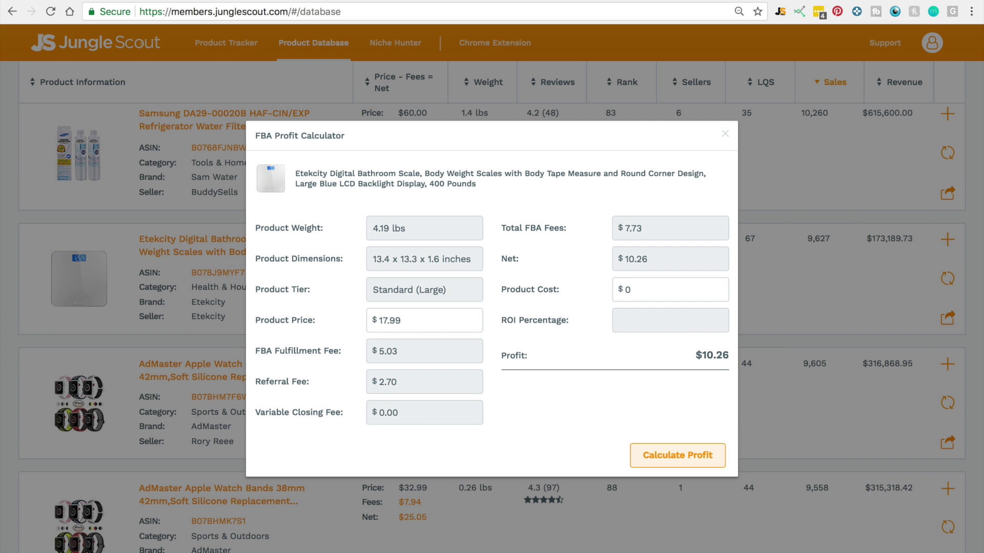
- Calculate the scale's profit at a $20.99 price and $5 product cost
left_click(387, 321)
key("ctrl+a")
type("20.99")
left_click(670, 290)
type("5")
left_click(664, 455)
- Recalculate with price $21.99 and cost $7, then close the calculator
left_click(390, 320)
key("BackSpace")
type("1")
key("Tab")
type("7")
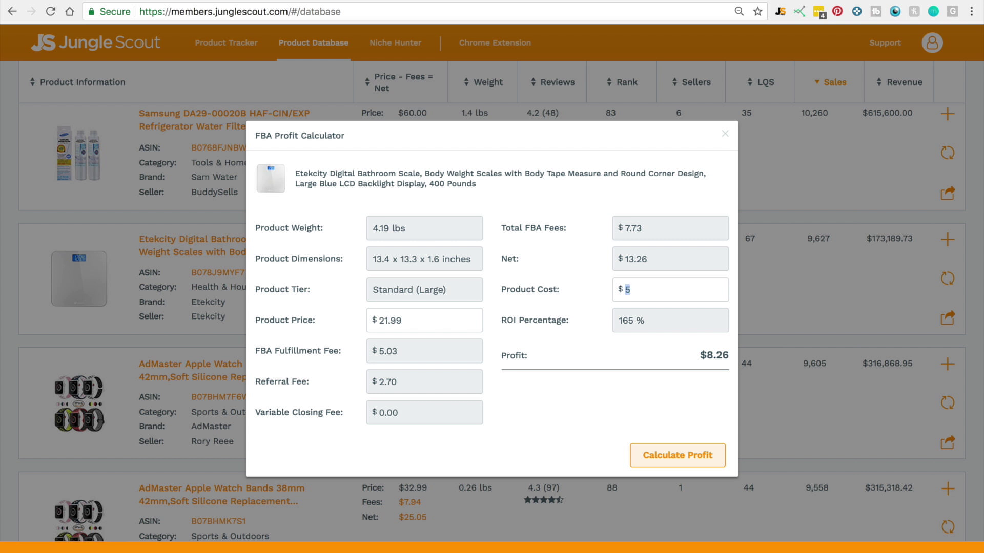
left_click(656, 458)
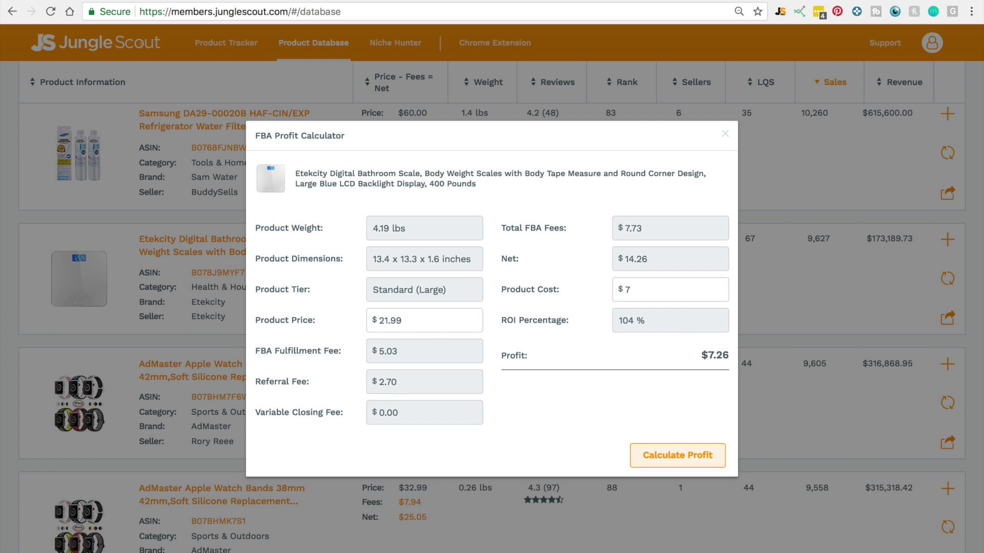
key("Escape")
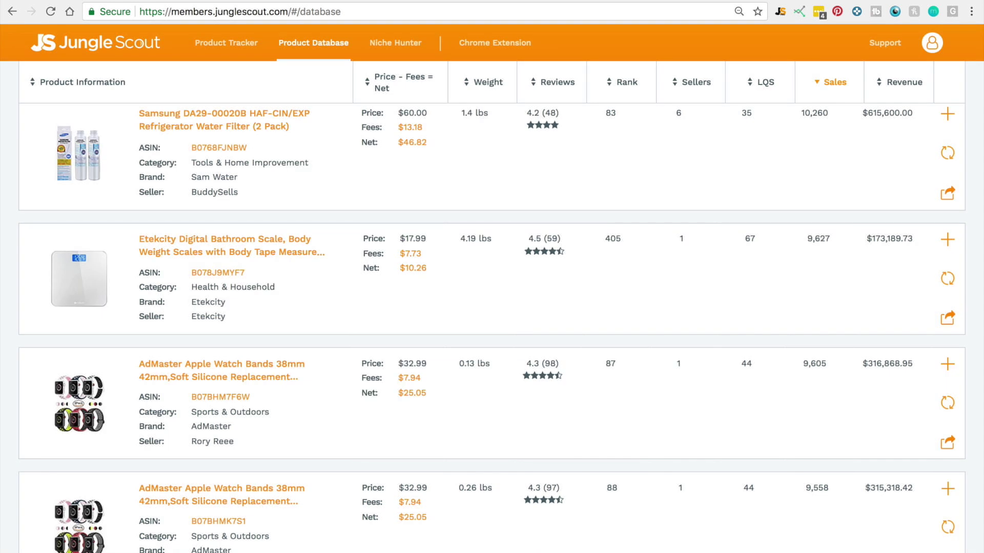
- Add the Etekcity bathroom scale to the Product Tracker with the + icon and refresh its data
left_click(947, 241)
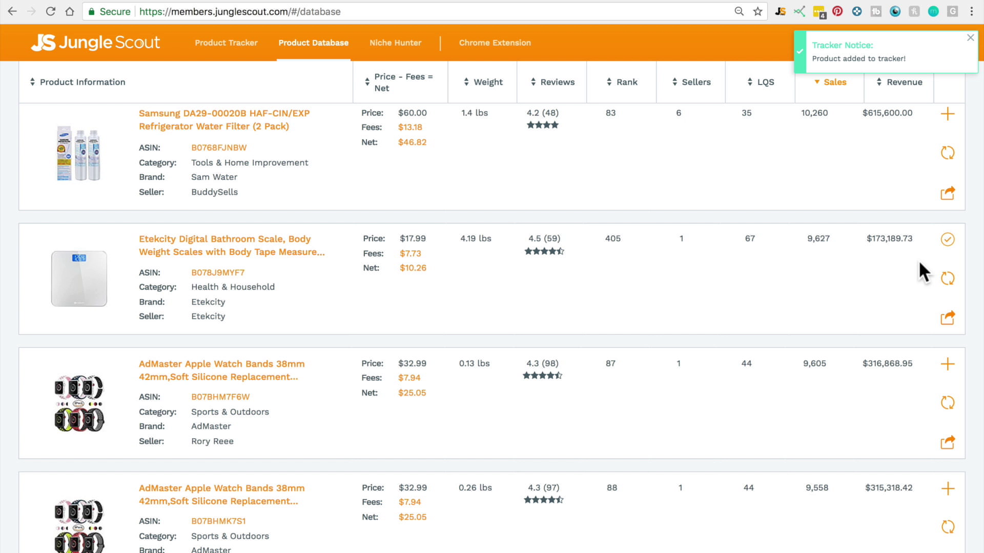
left_click(947, 279)
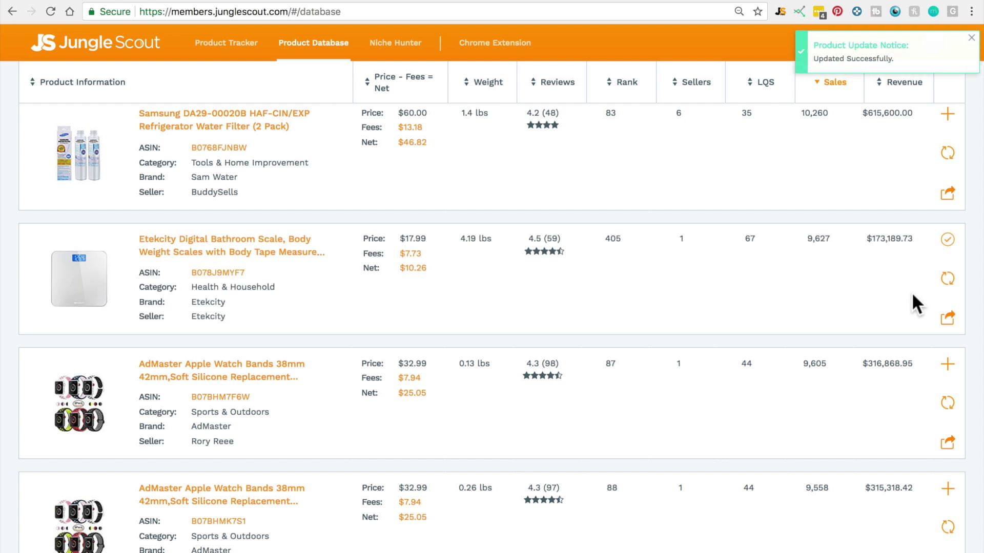